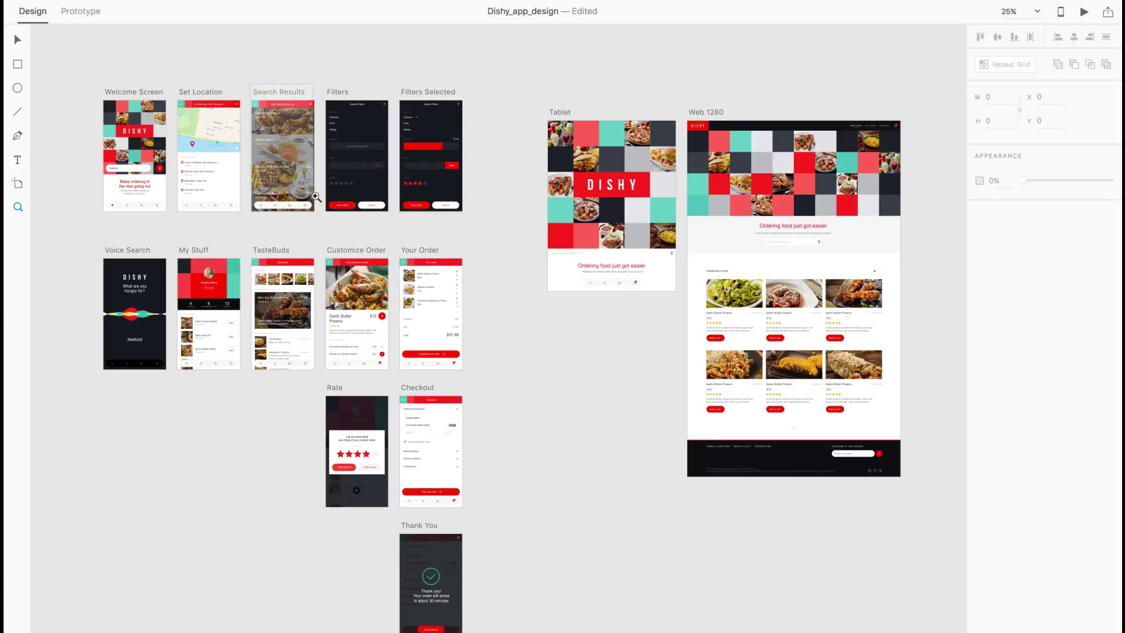
- Zoom onto Search Results and replace 'Flounder Amandine' with 'Fish Steak' in the third dish name
left_click_drag(251, 100, 323, 203)
left_click(534, 393)
key("v")
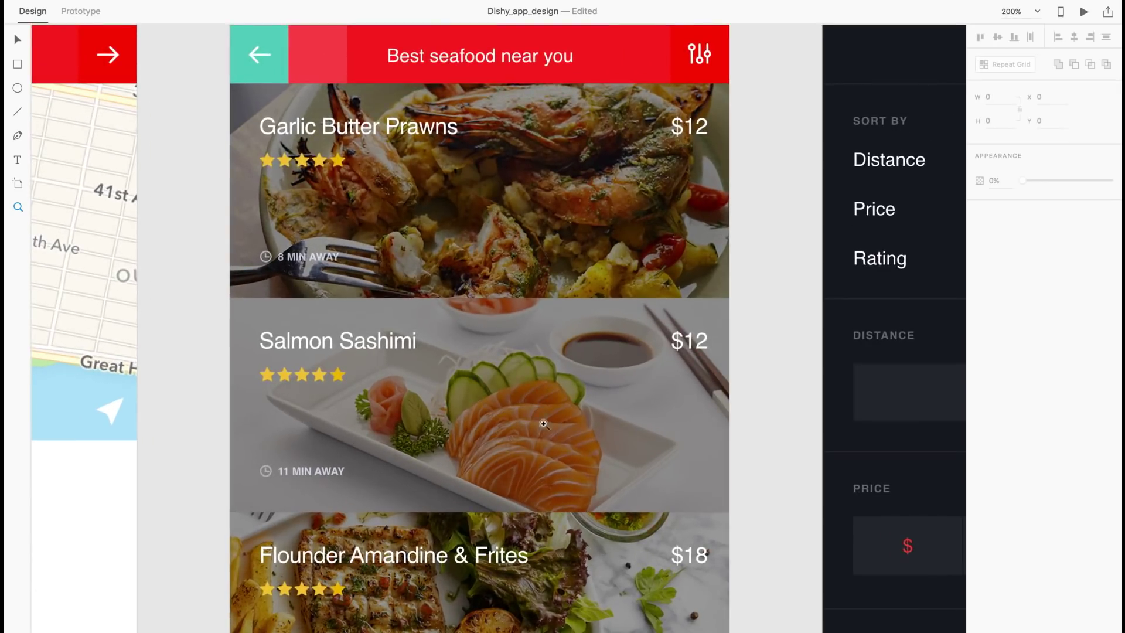
left_click_drag(615, 510, 611, 272)
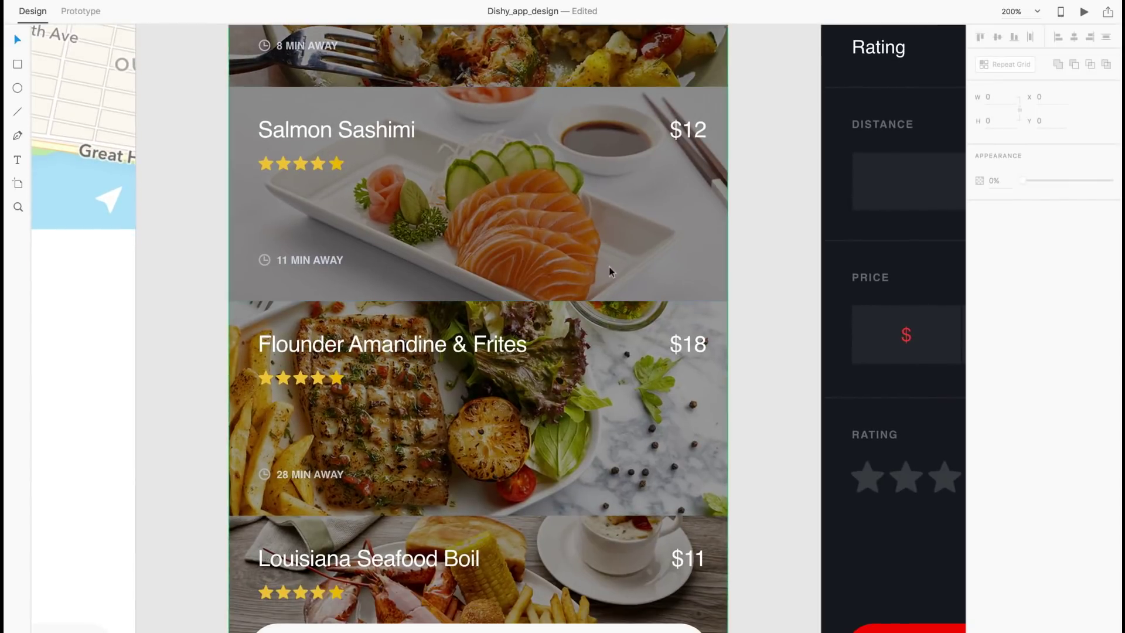
left_click(420, 352)
left_click_drag(442, 344, 260, 345)
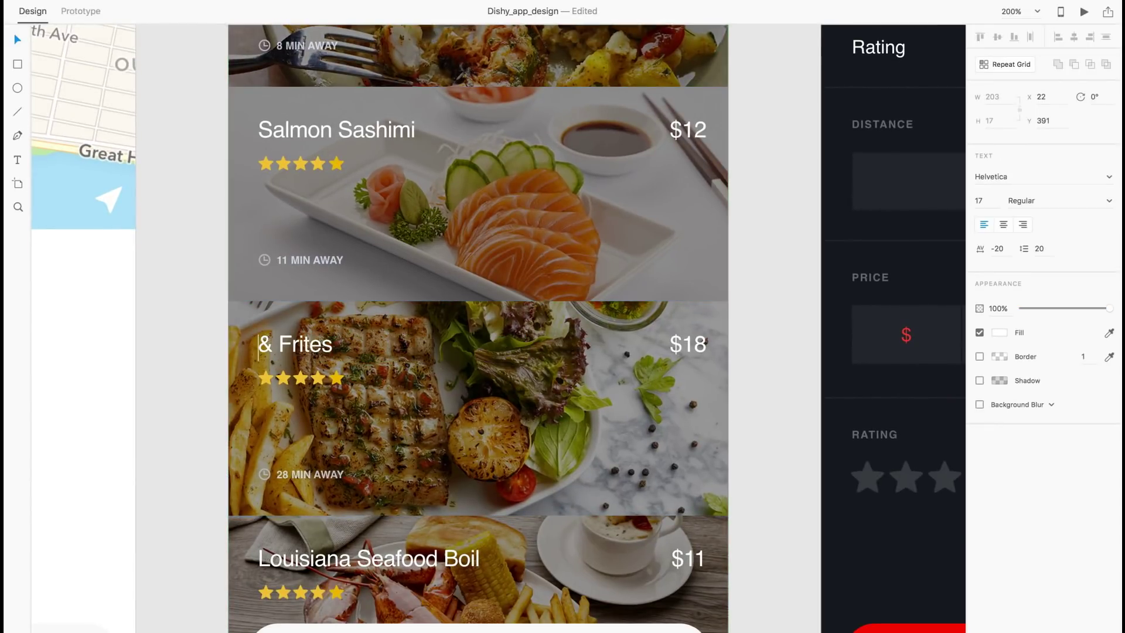
type("Fish St")
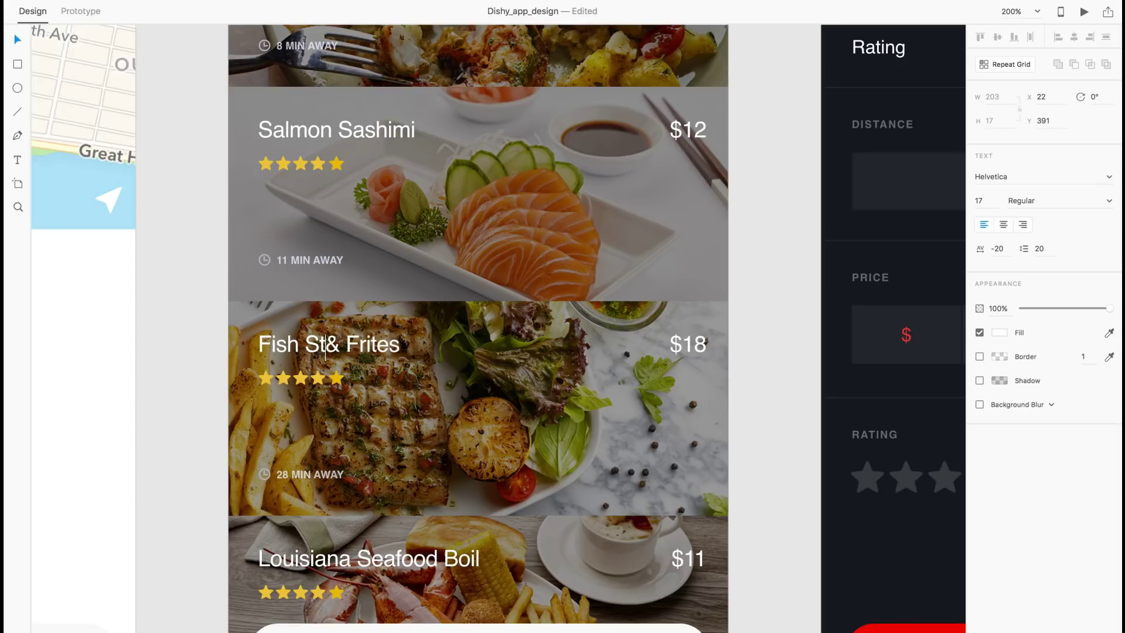
type("eak")
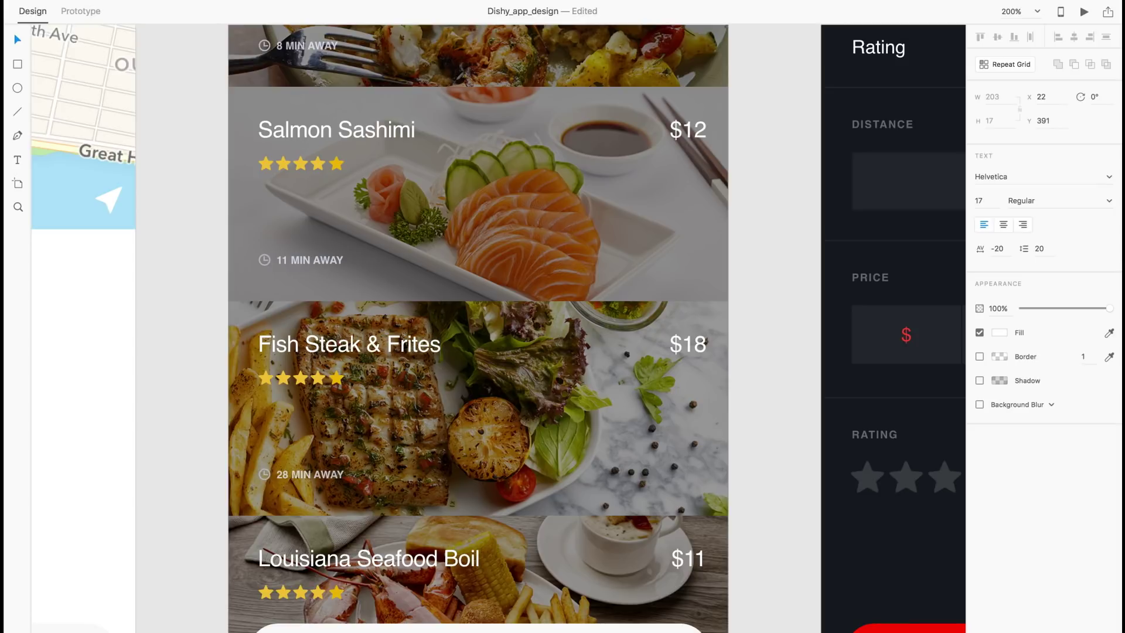
- Change the dish price from $18 to $27, then zoom out to the full overview
double_click(684, 346)
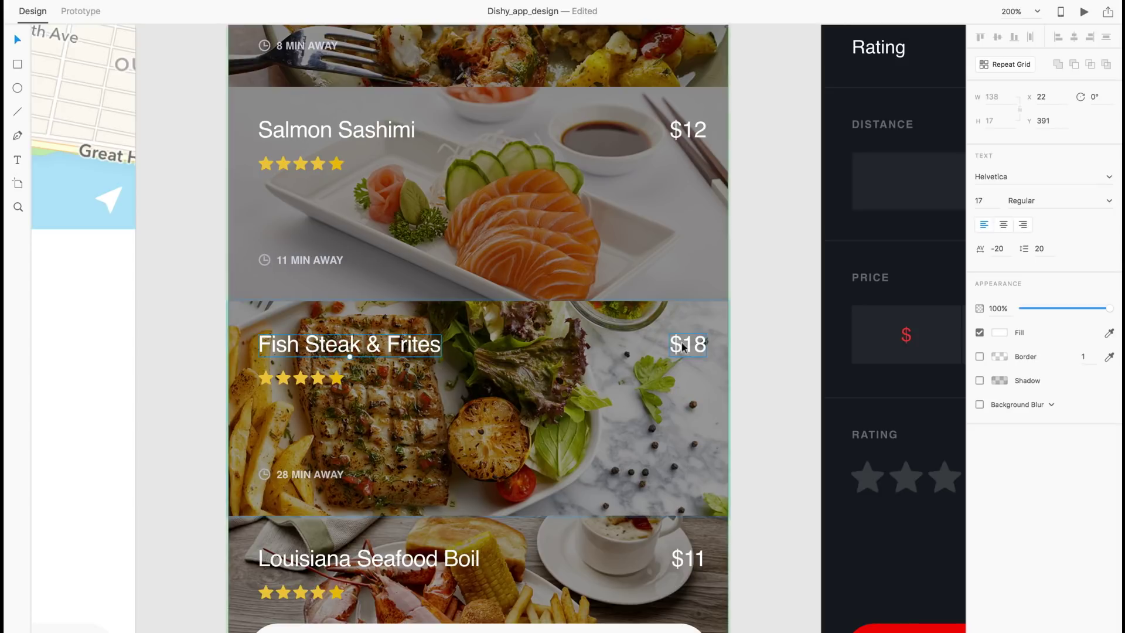
key("Right")
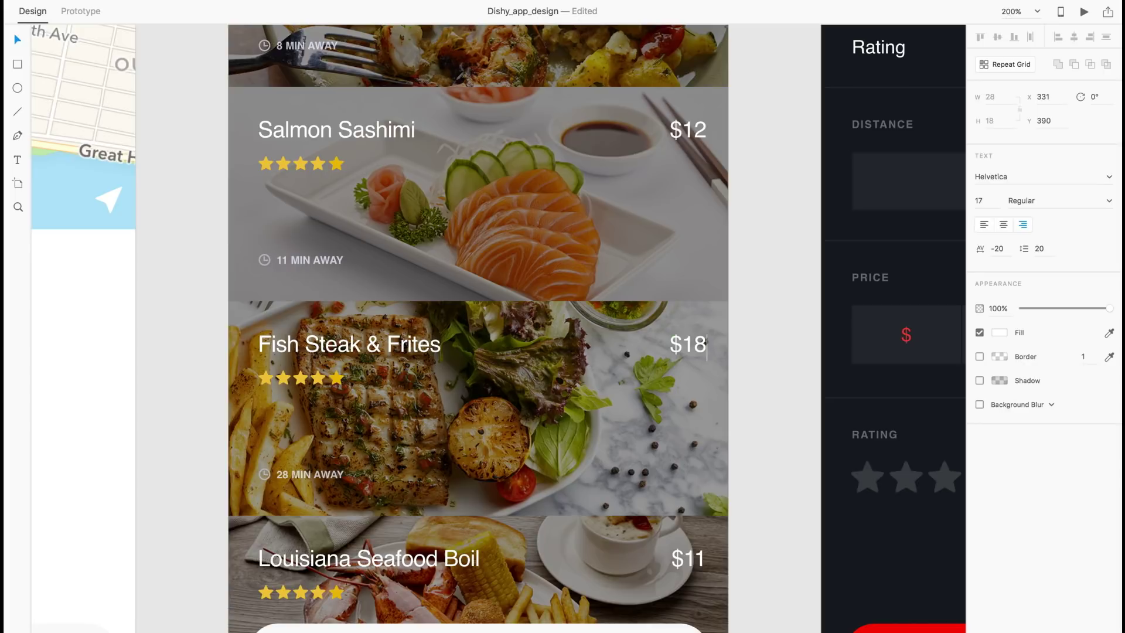
key("BackSpace")
key("BackSpace")
type("2")
type("7")
key("Escape")
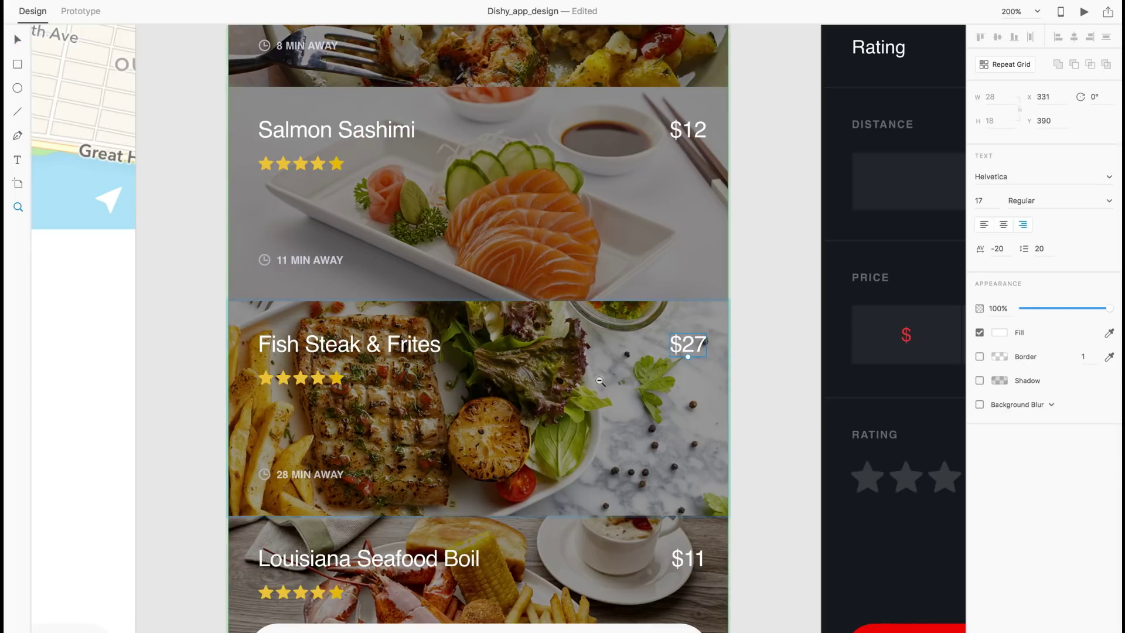
key("ctrl+0")
key("ctrl+minus")
left_click_drag(627, 458, 533, 290)
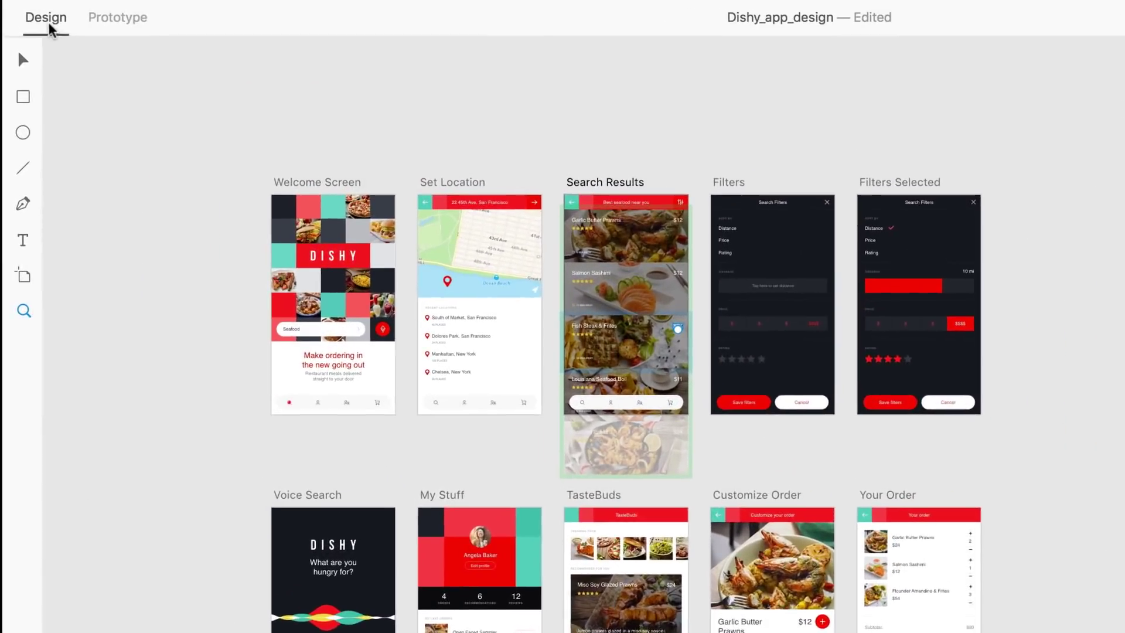
- Preview the prototype on a device and publish it as a shareable public link
left_click(119, 18)
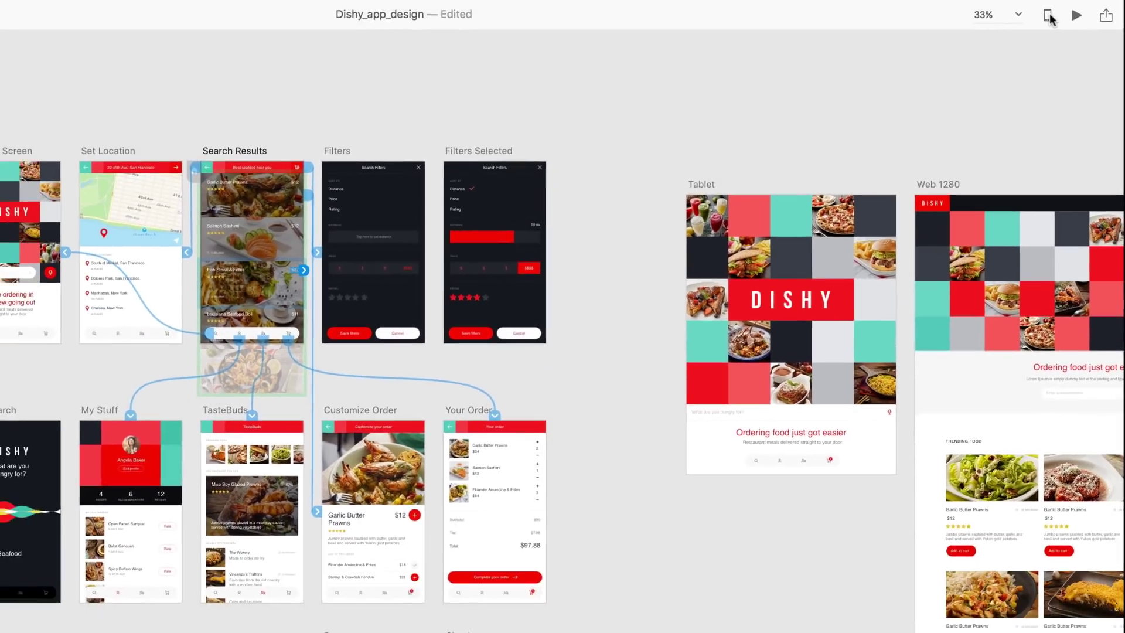
left_click(1077, 14)
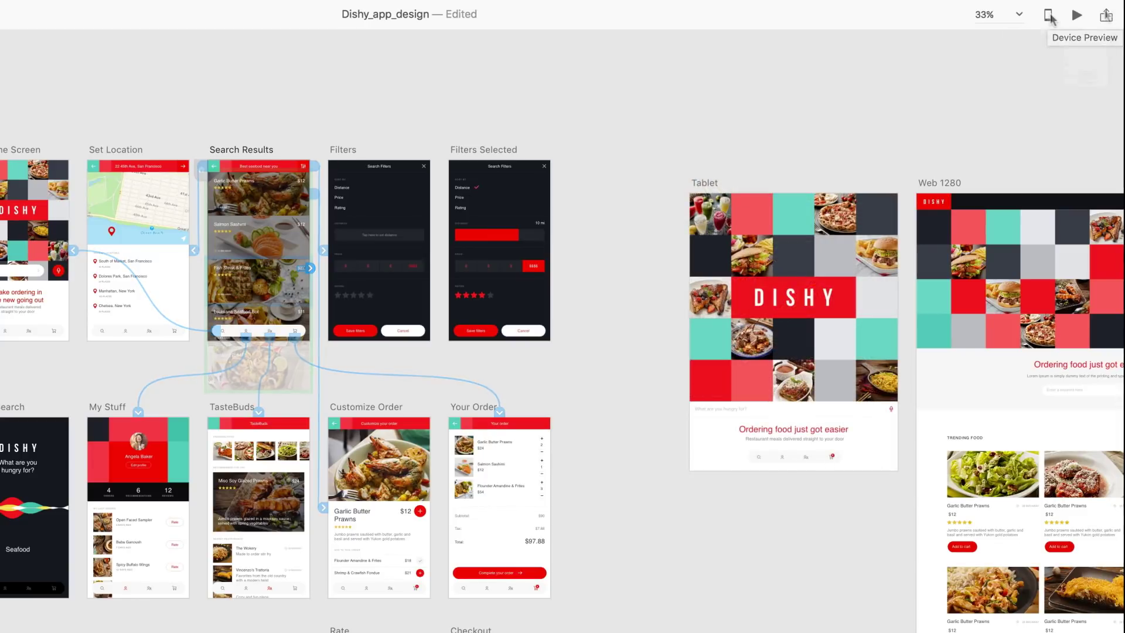
left_click(1107, 15)
left_click(1046, 225)
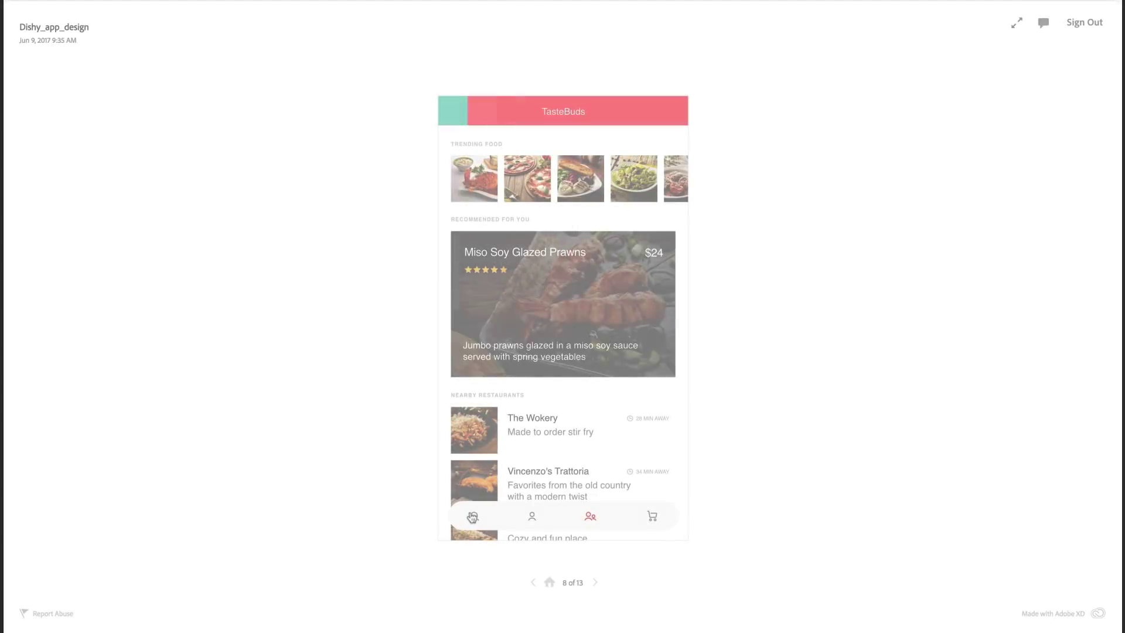
left_click(595, 583)
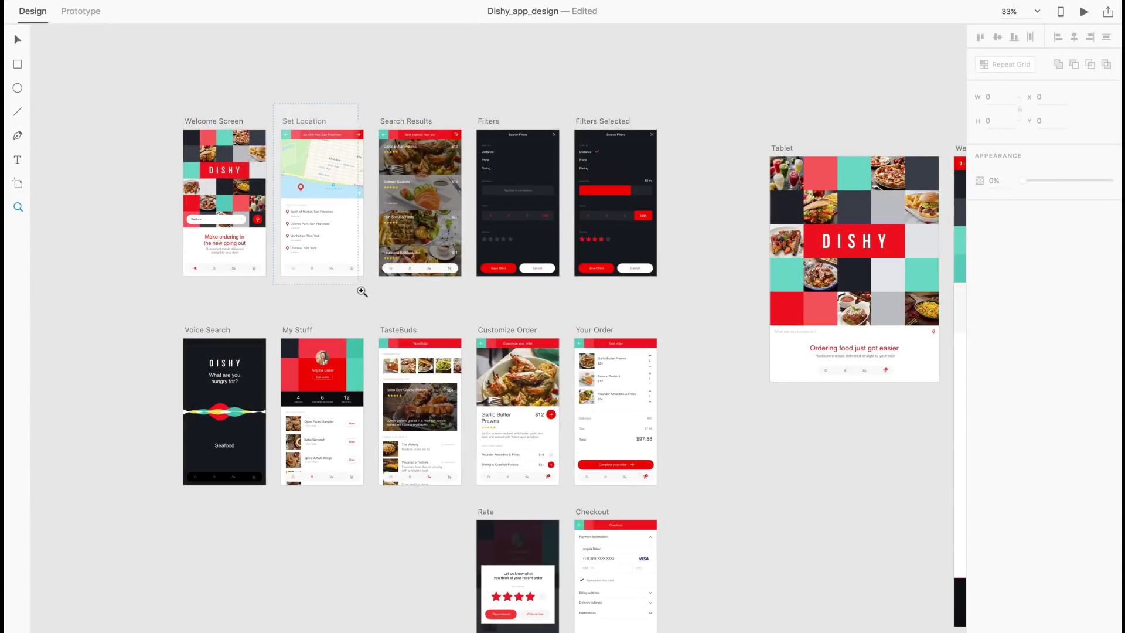
- Move the Set Location map pin onto 46th Ave
left_click(364, 226)
key("v")
left_click_drag(435, 328, 546, 275)
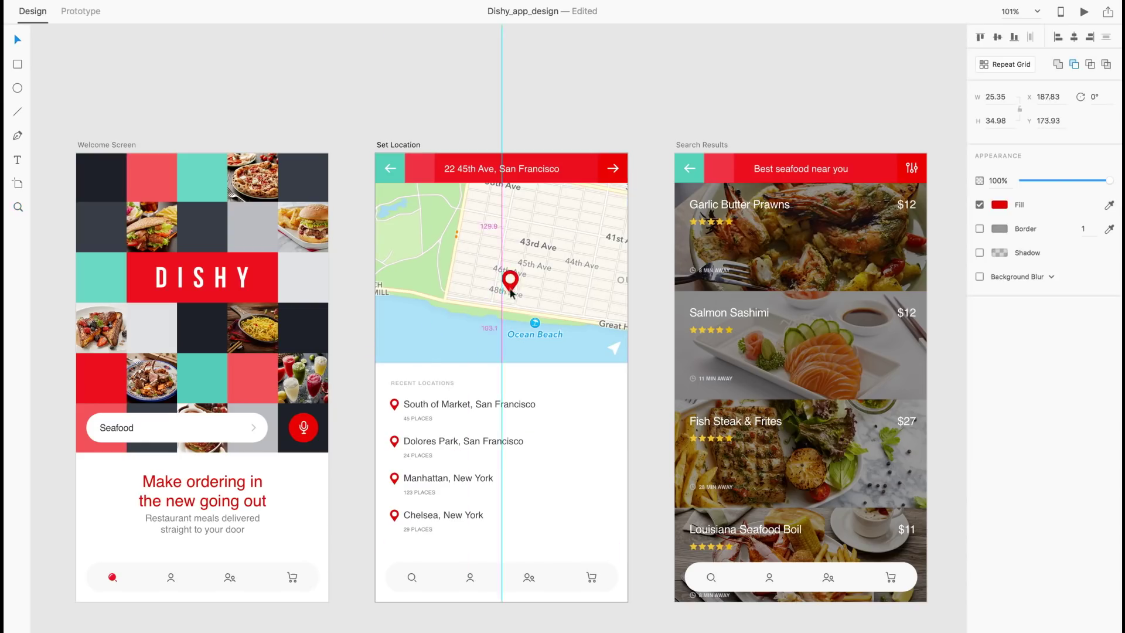
left_click(35, 11)
- Export every artboard as PNG for the iOS platform, with Designed at 2x
left_click(100, 145)
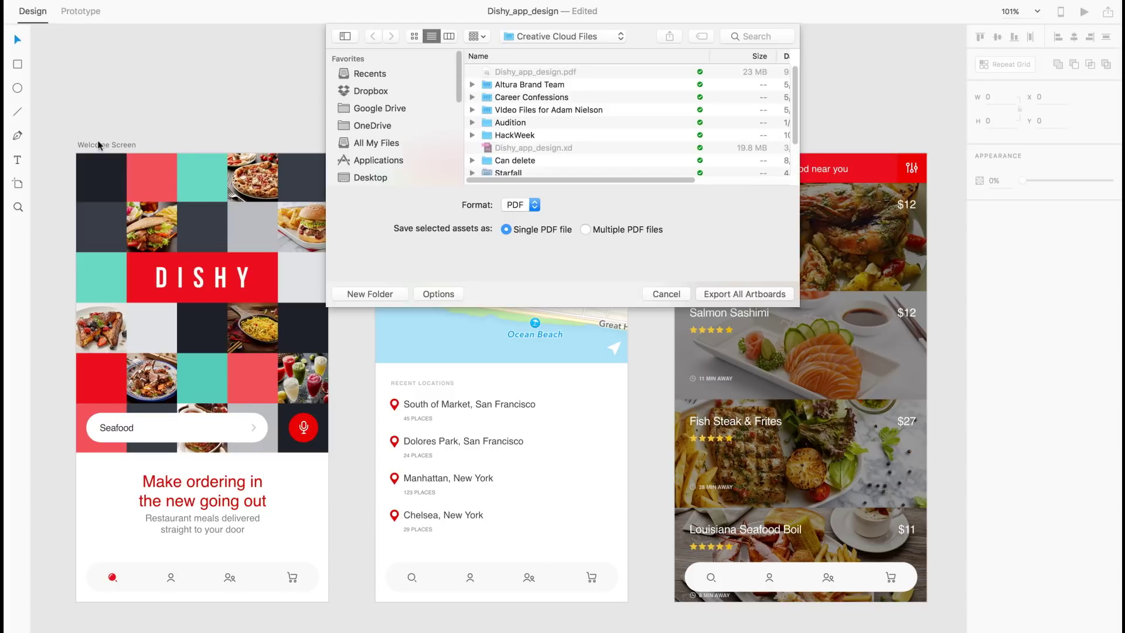
left_click(524, 205)
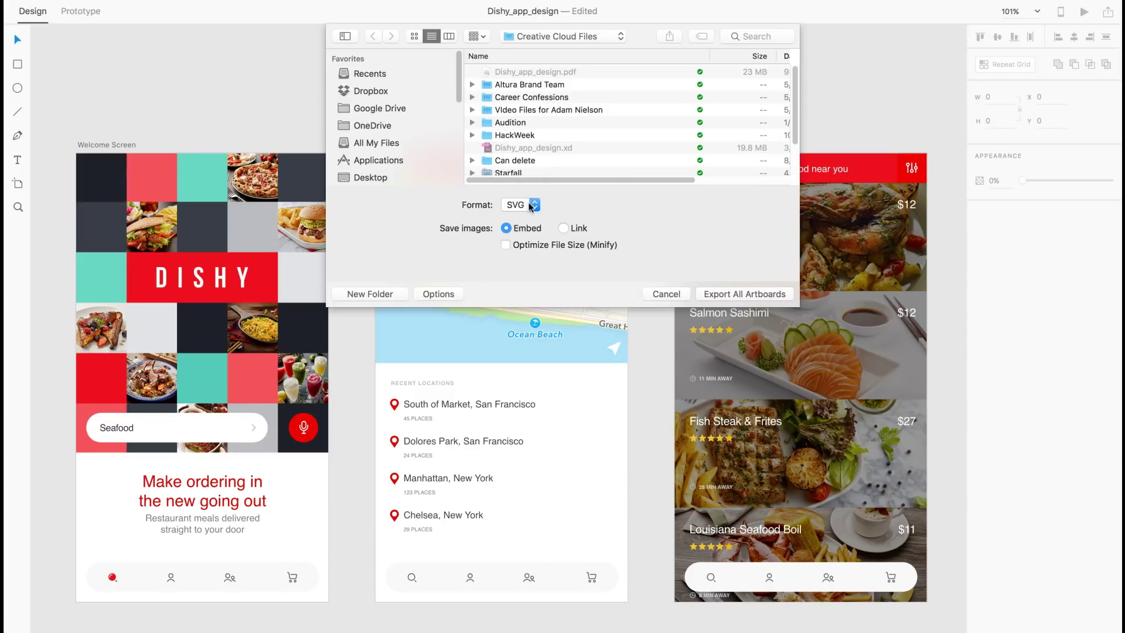
left_click(533, 204)
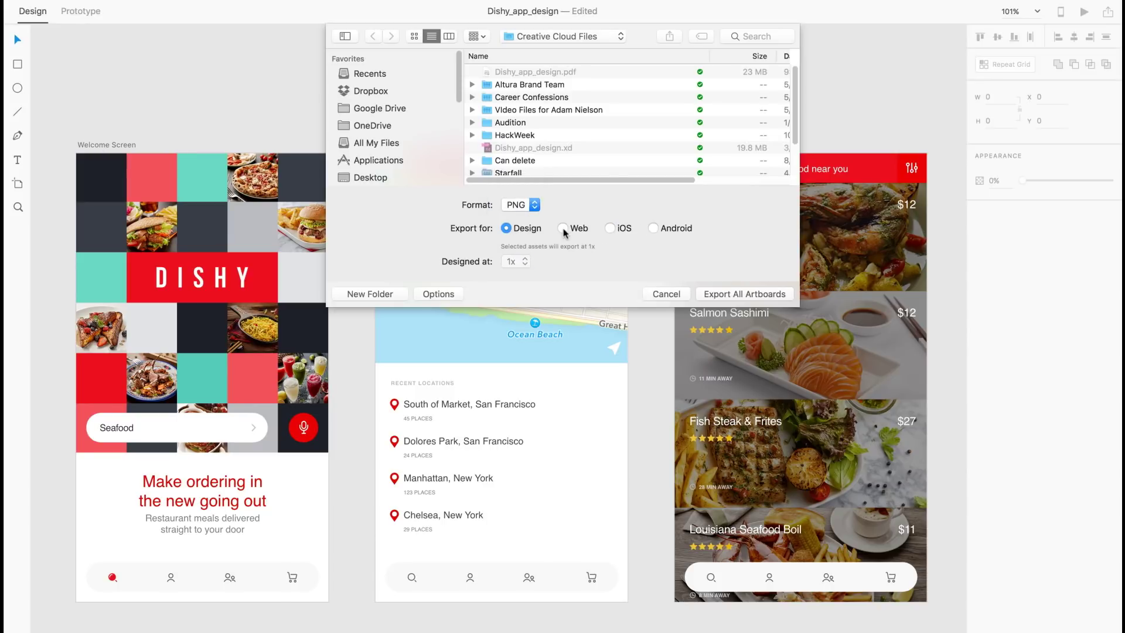
left_click(565, 230)
left_click(609, 229)
left_click(654, 228)
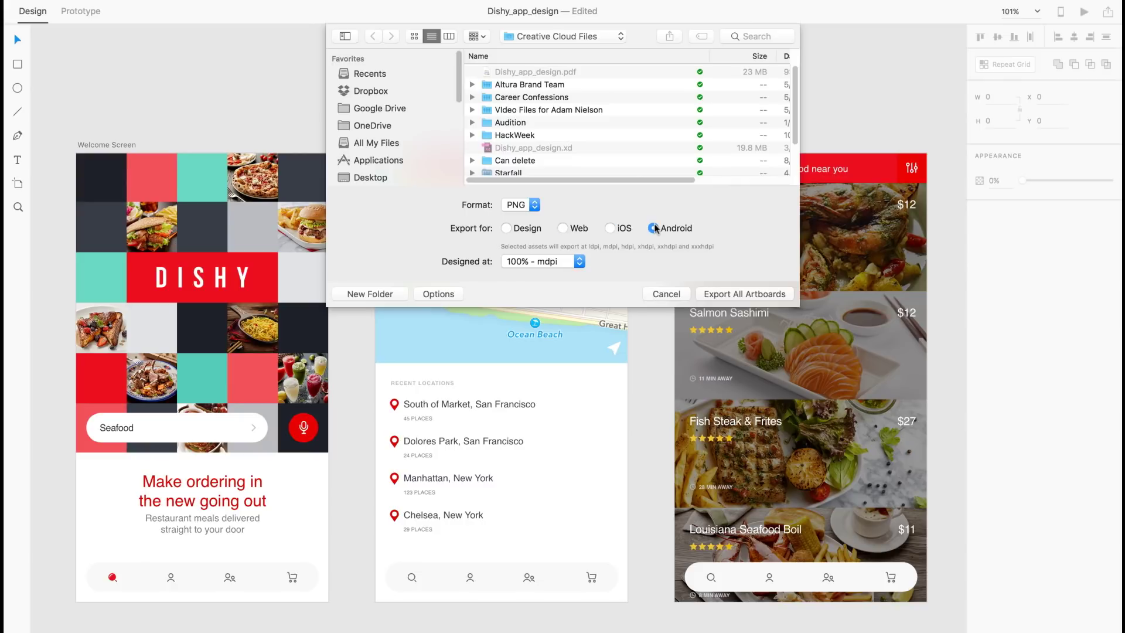
left_click(609, 228)
left_click(525, 261)
left_click(519, 268)
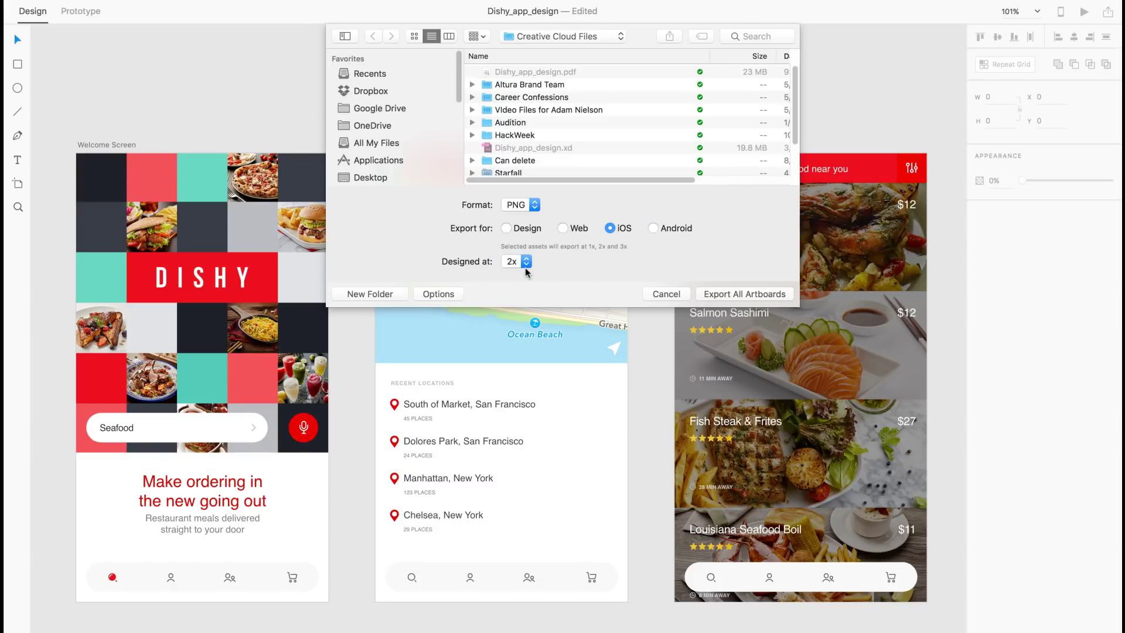
left_click(744, 294)
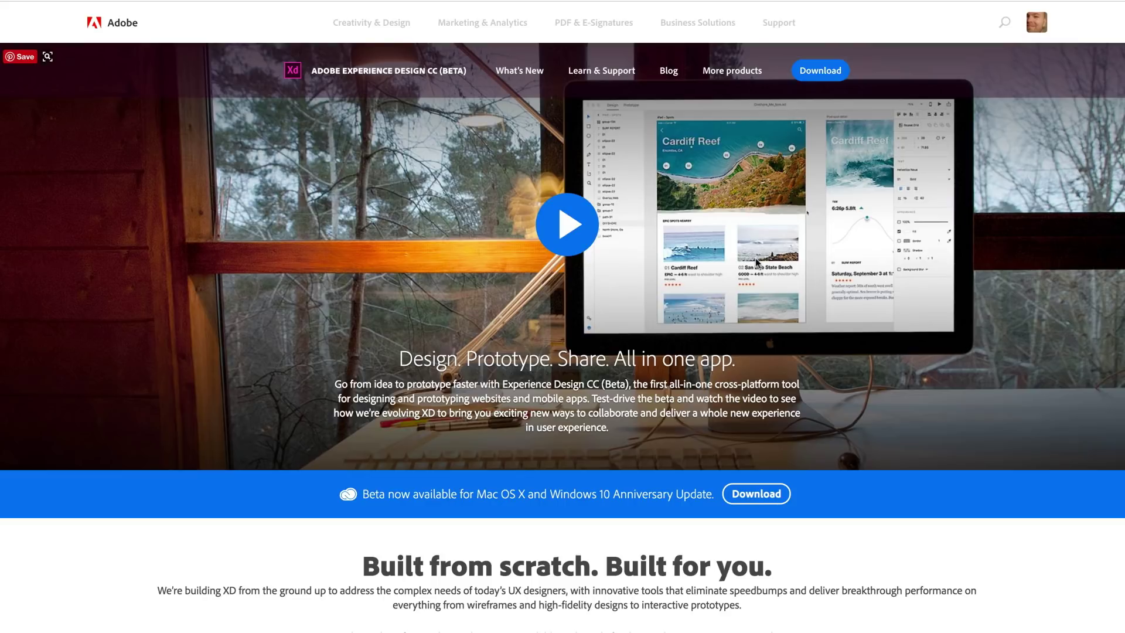
scroll(755, 258, "down", 5)
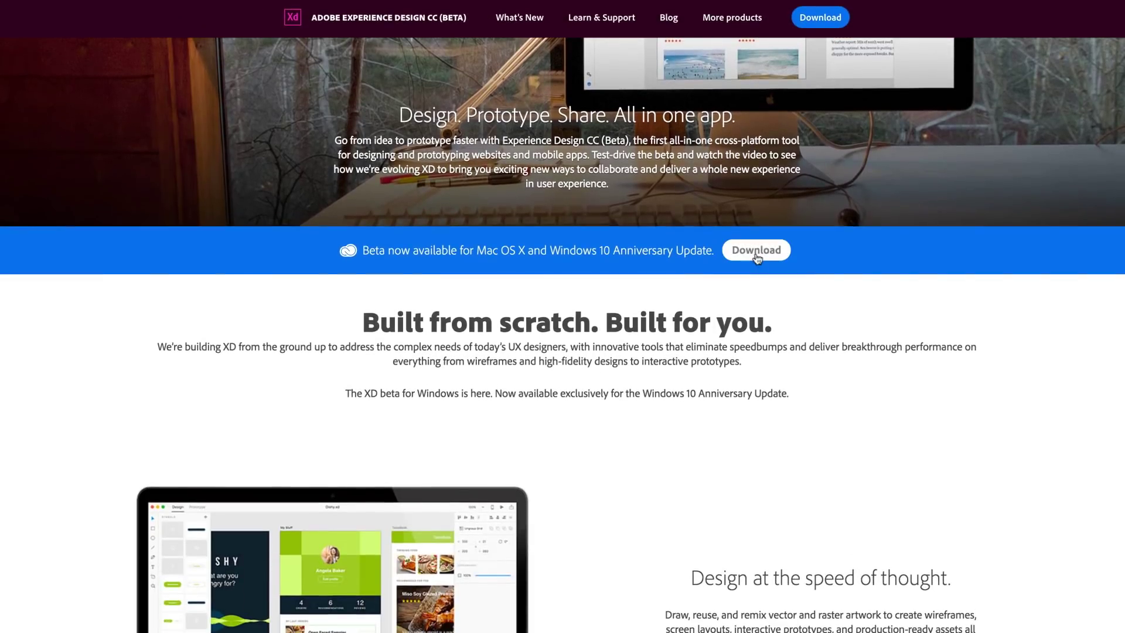